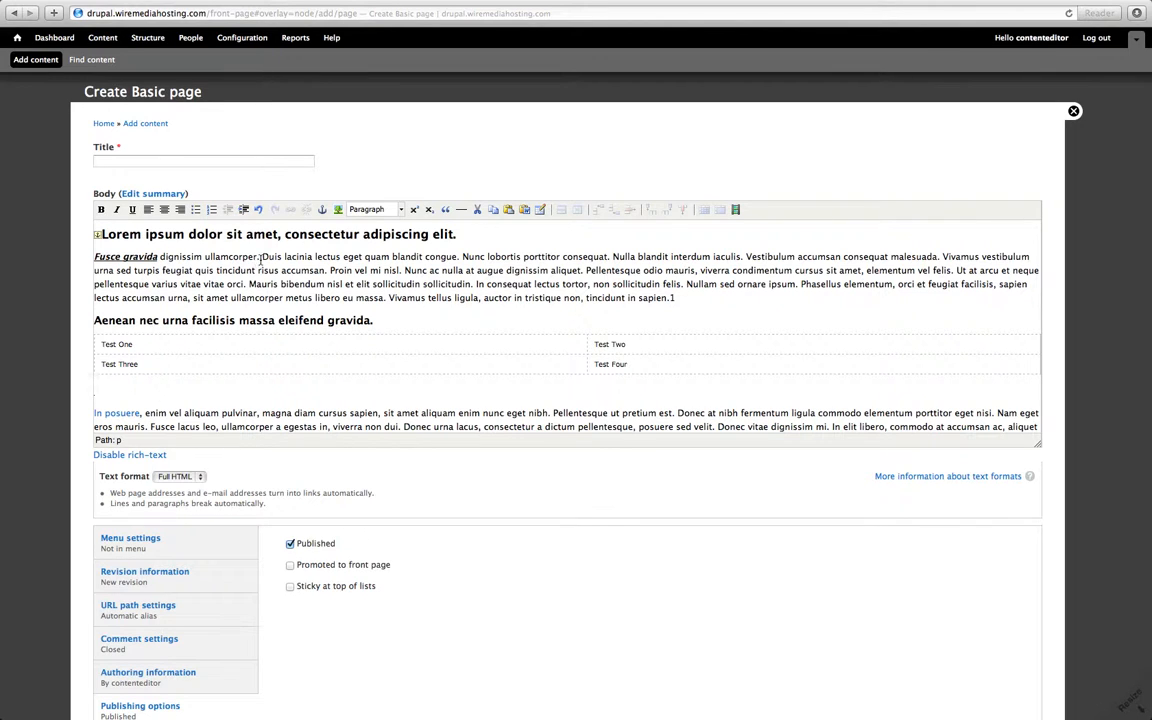
Select the words "Duis lacinia" and upload pdftest.pdf from Documents through the link dialog's file browser.
{"action": "left_click_drag", "start_coordinate": [262, 257], "coordinate": [312, 259]}
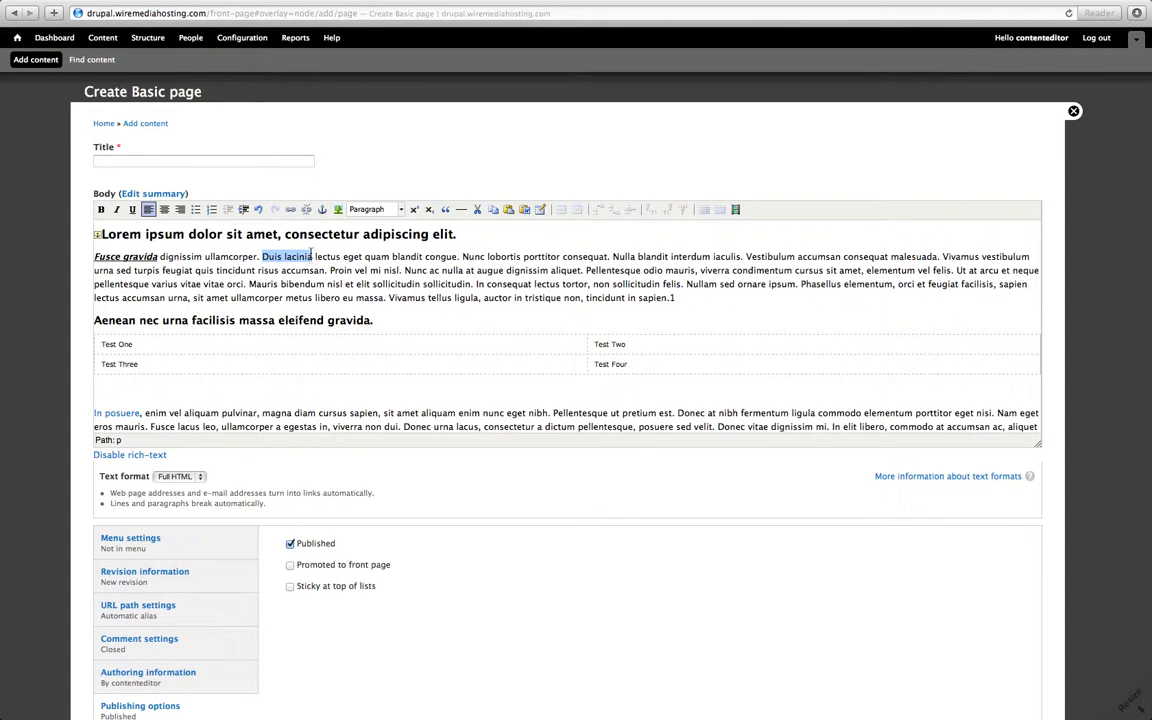
{"action": "left_click", "coordinate": [290, 209]}
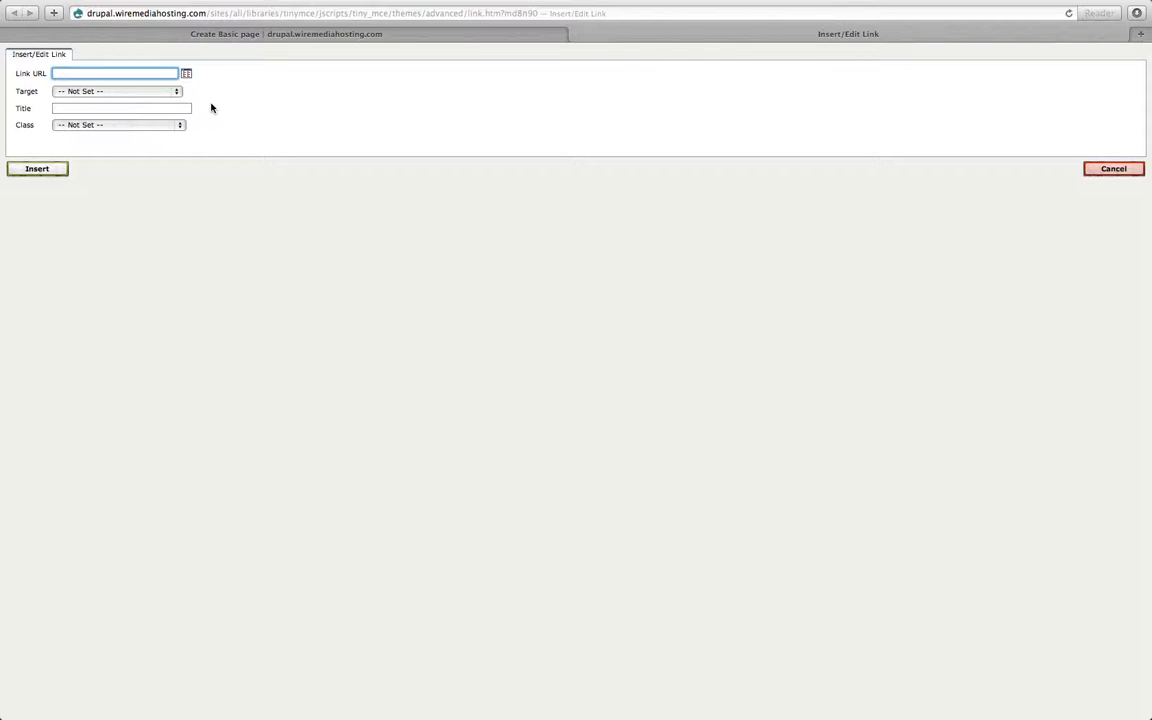
{"action": "left_click", "coordinate": [187, 74]}
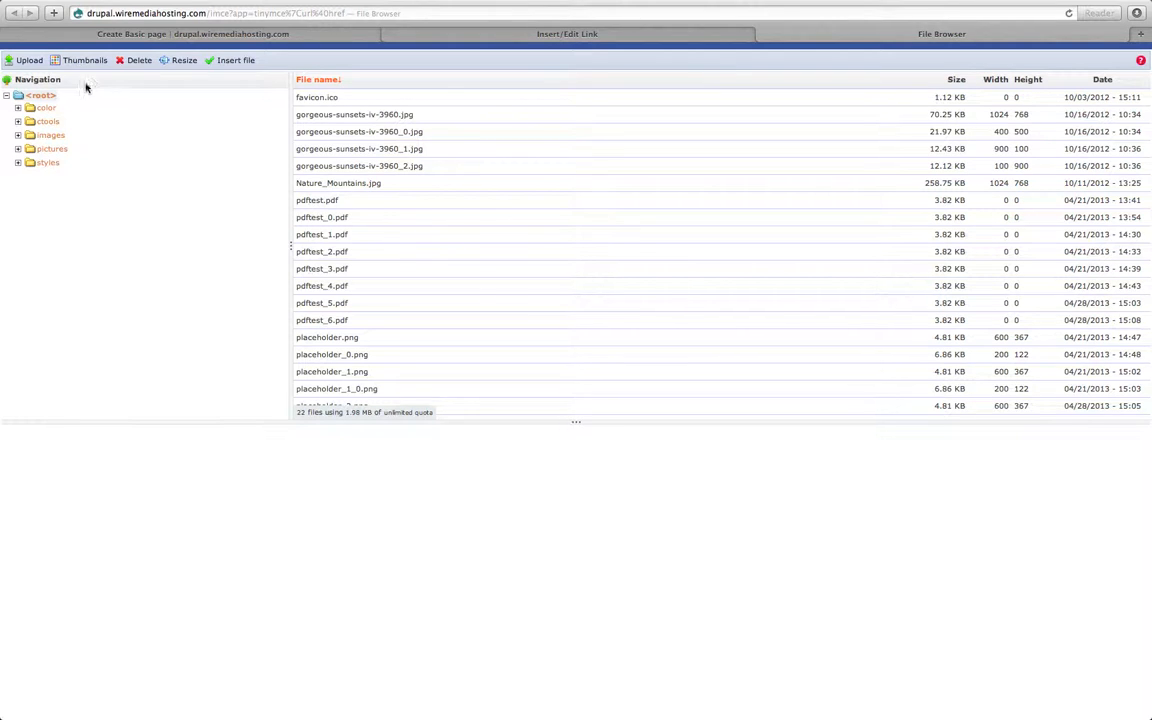
{"action": "left_click", "coordinate": [29, 63]}
{"action": "left_click", "coordinate": [41, 105]}
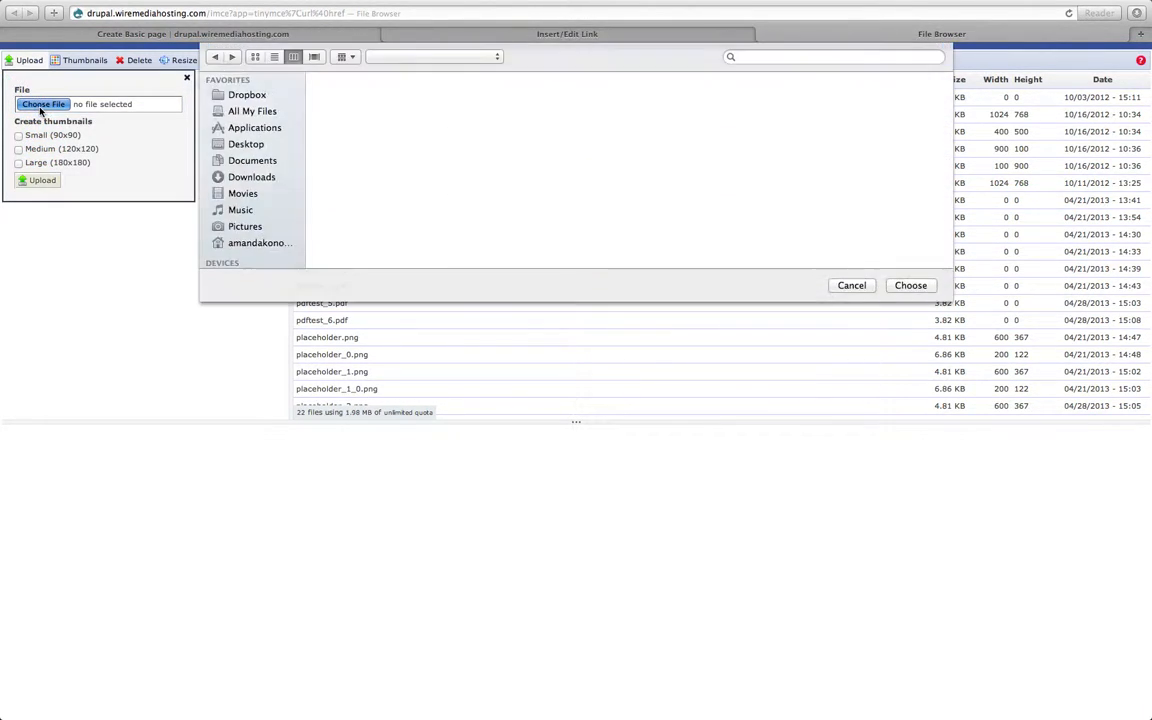
{"action": "left_click", "coordinate": [320, 90]}
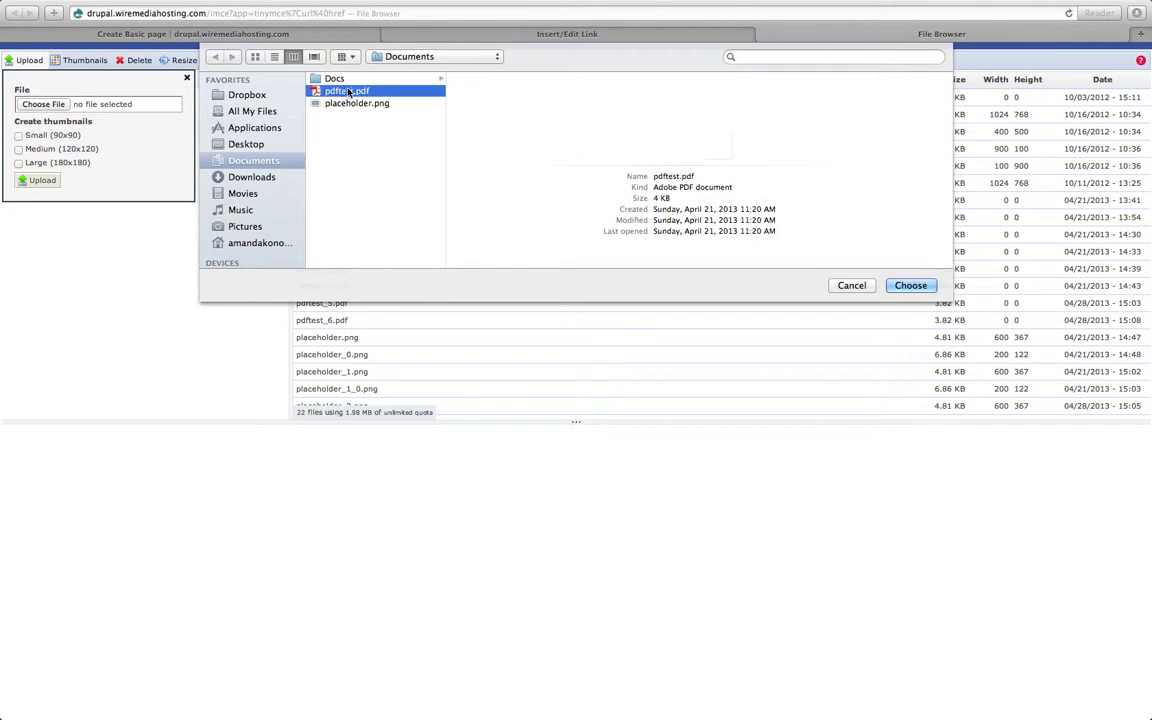
{"action": "left_click", "coordinate": [912, 286]}
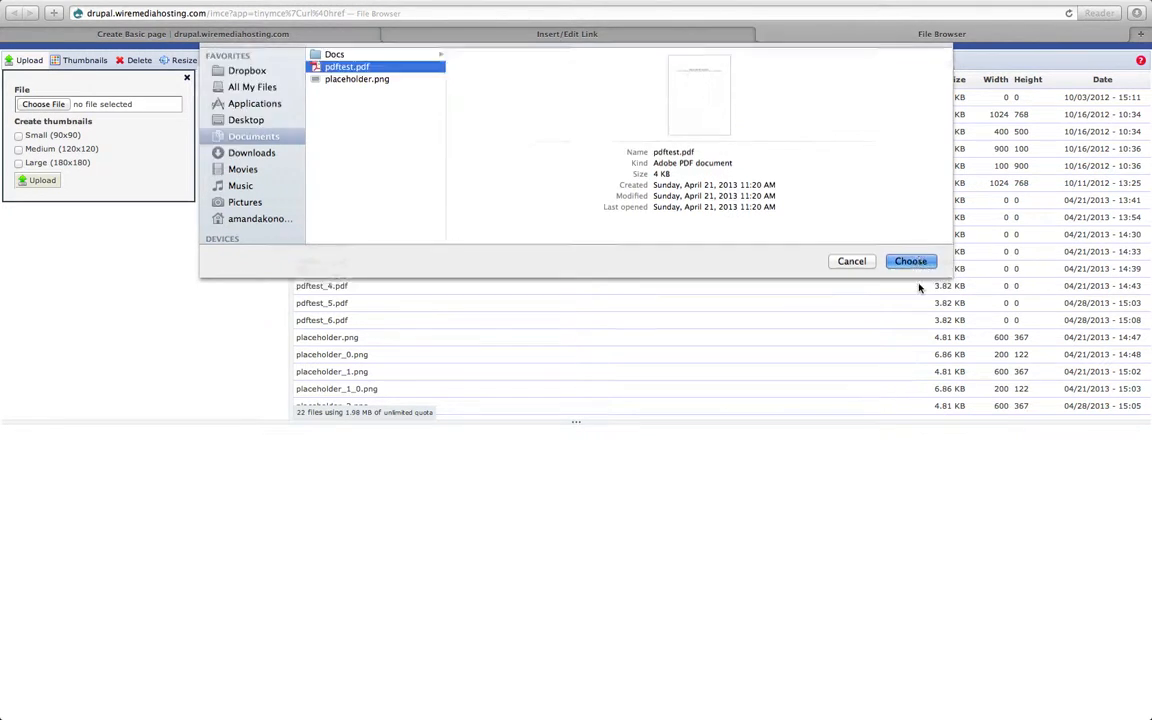
{"action": "left_click", "coordinate": [47, 184]}
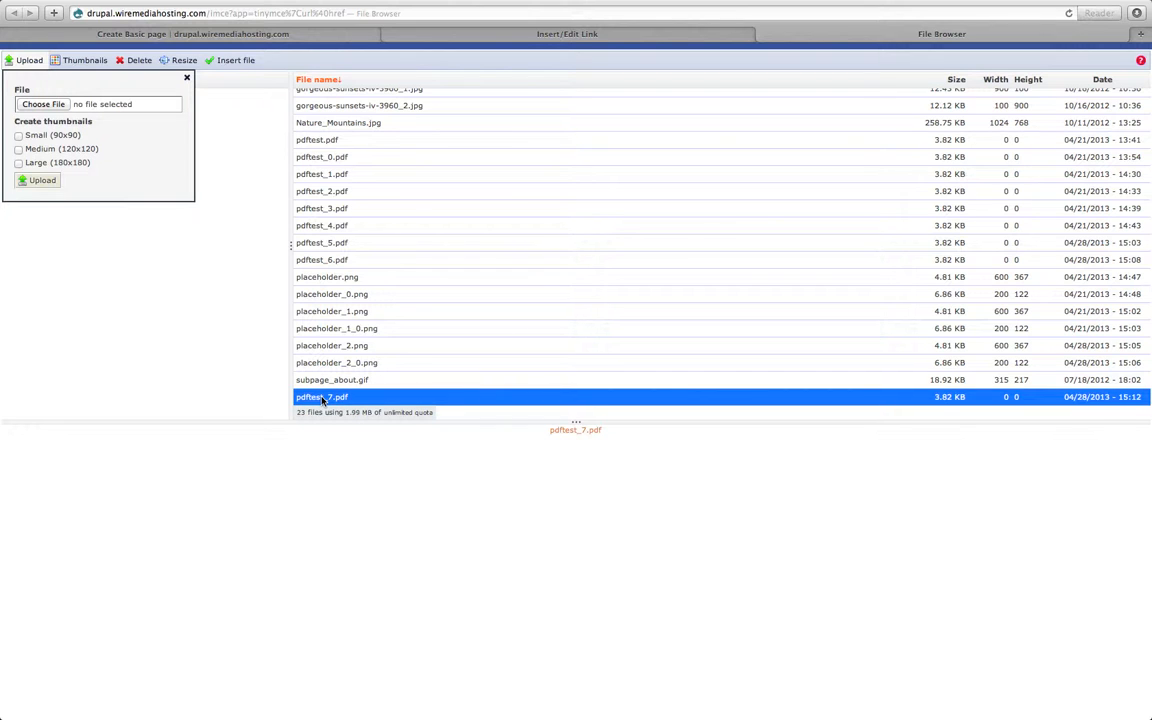
Use the uploaded PDF as the link URL, set the target to open in a new window, and insert the link.
{"action": "left_click", "coordinate": [236, 61]}
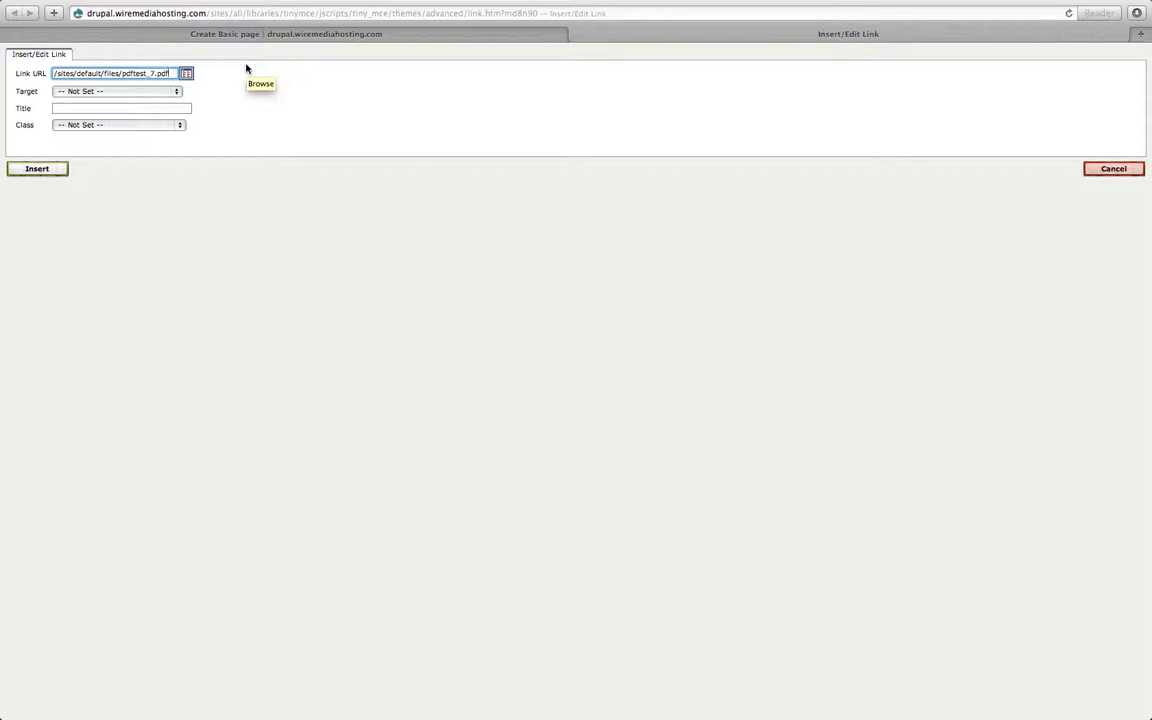
{"action": "left_click", "coordinate": [176, 95]}
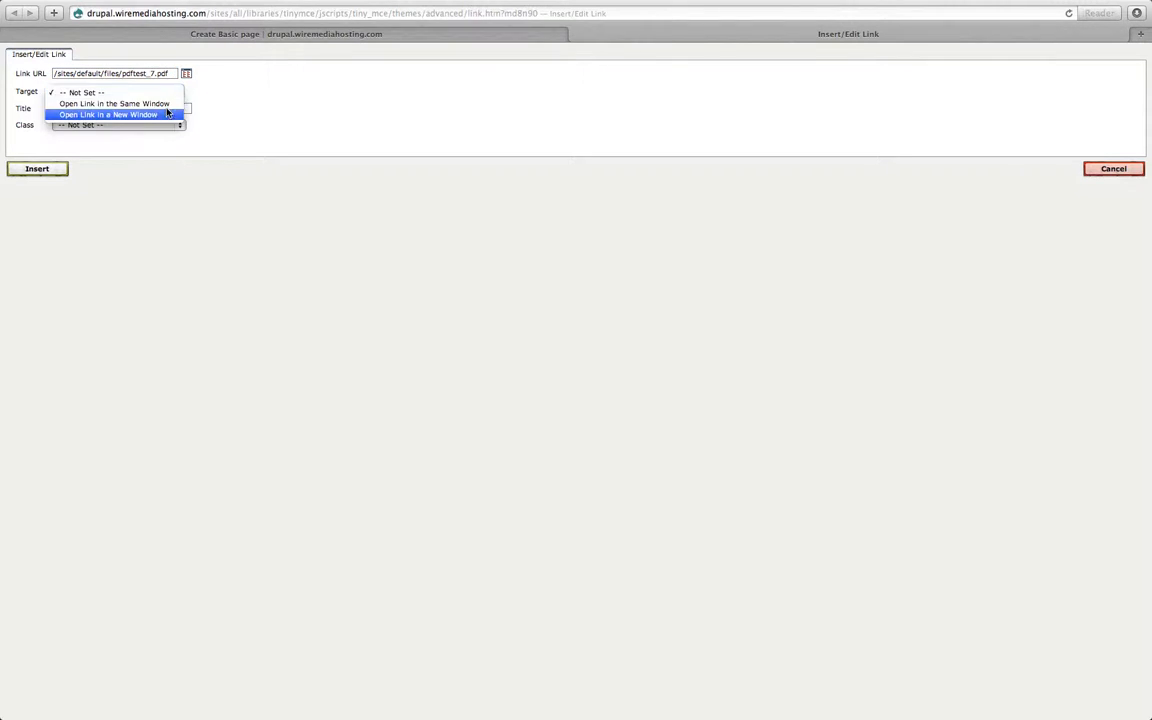
{"action": "left_click", "coordinate": [163, 115]}
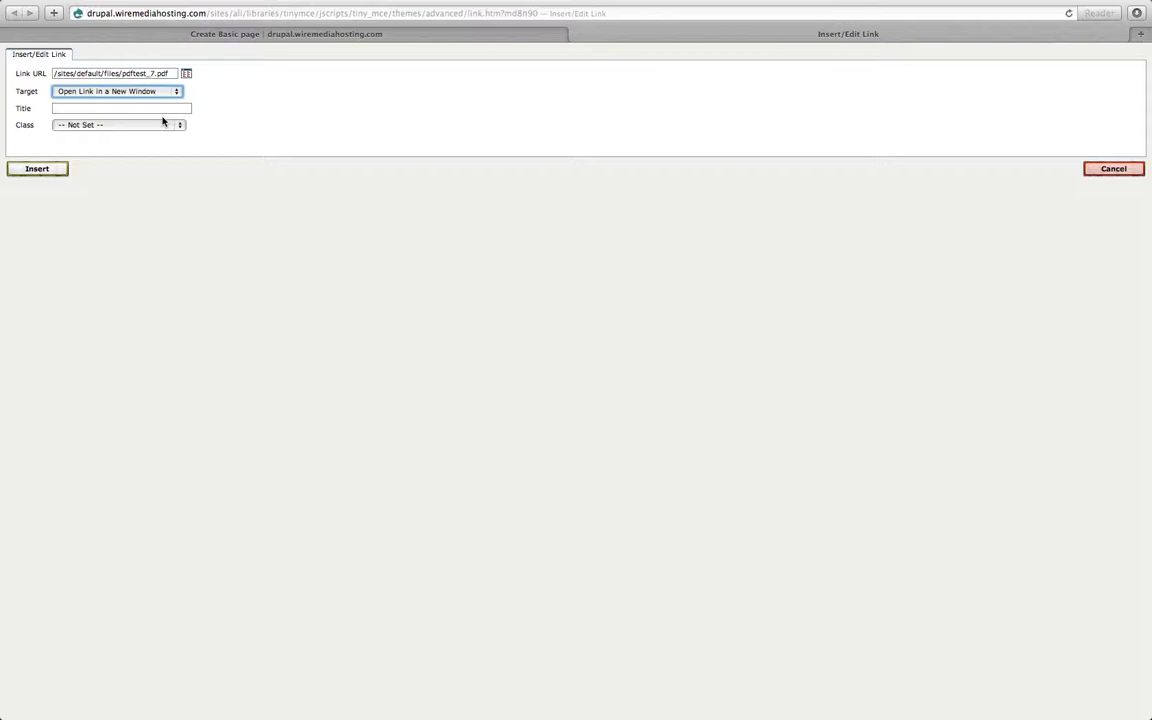
{"action": "left_click", "coordinate": [37, 169]}
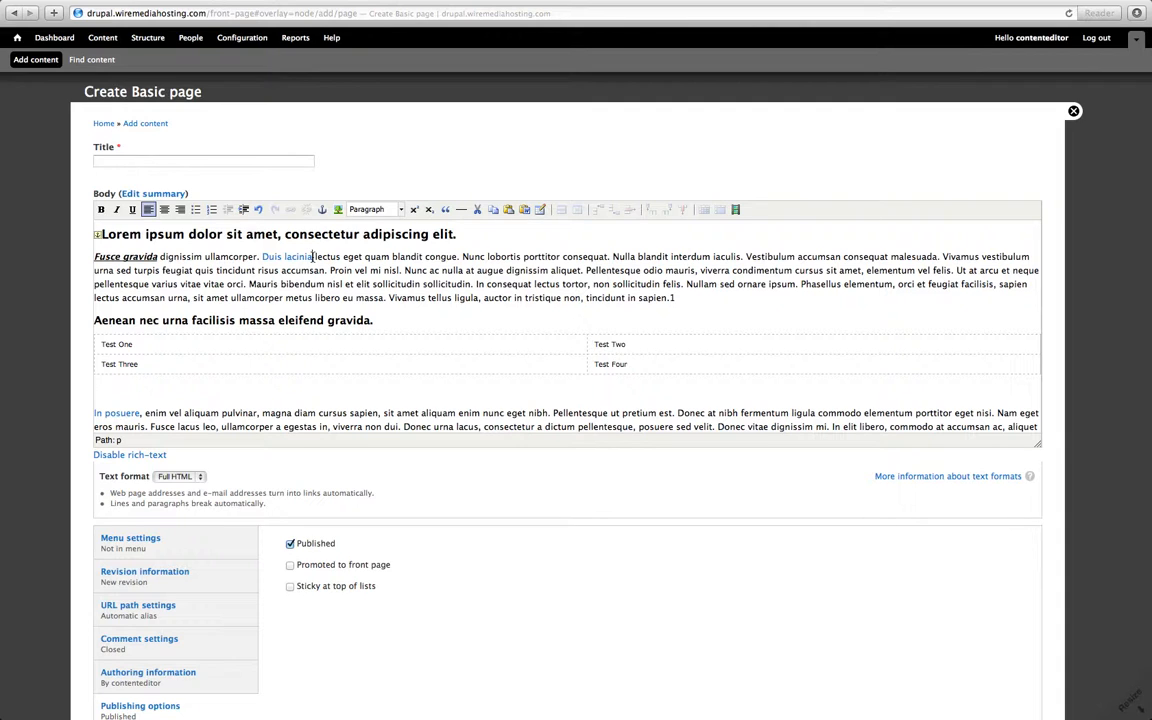
Place the cursor at the first paragraph's start and upload placeholder.png from Documents through the image dialog's file browser.
{"action": "left_click", "coordinate": [94, 256]}
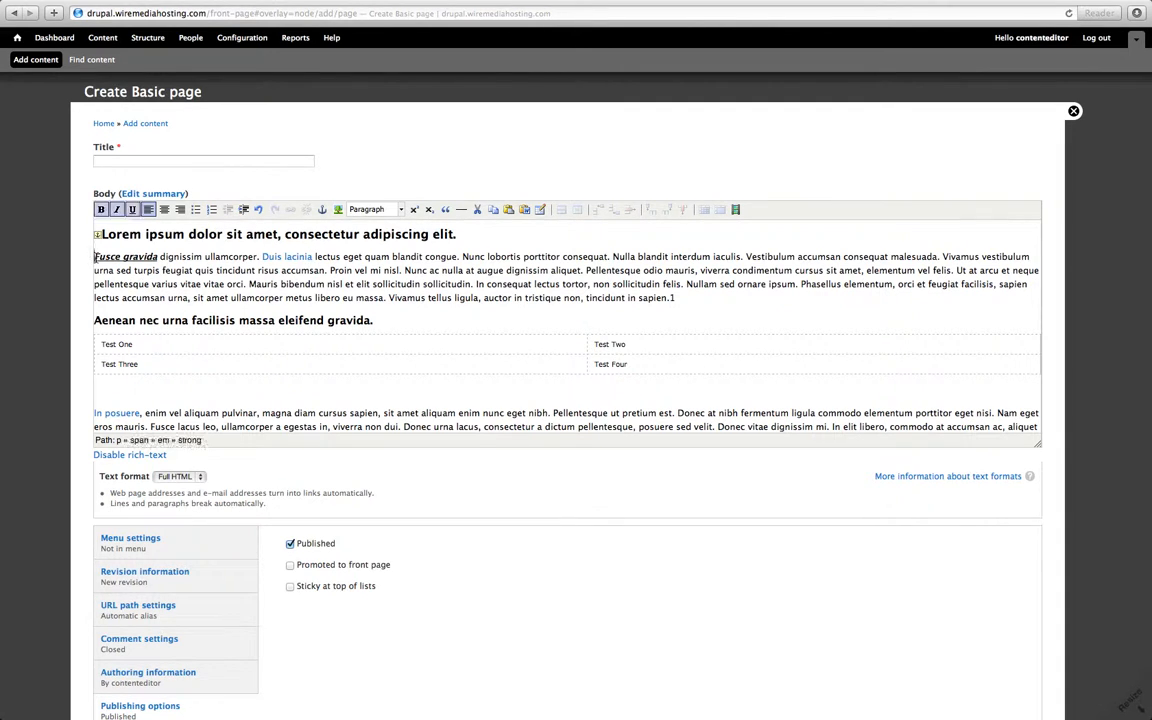
{"action": "left_click", "coordinate": [322, 210]}
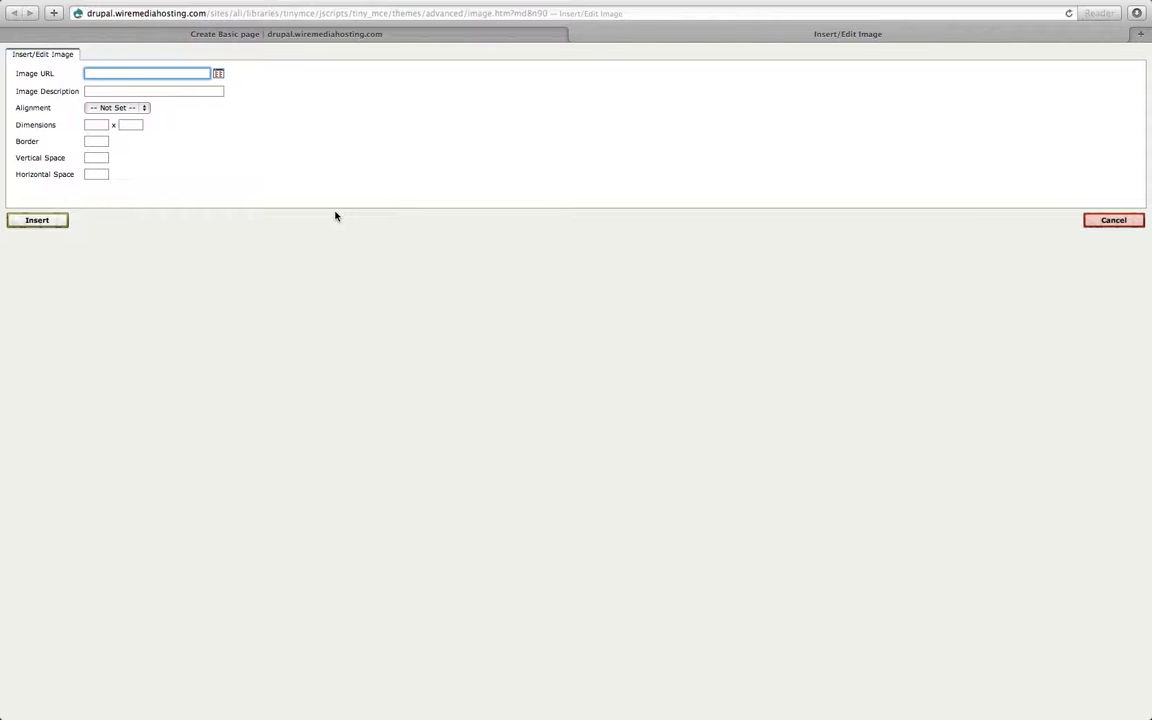
{"action": "left_click", "coordinate": [219, 74]}
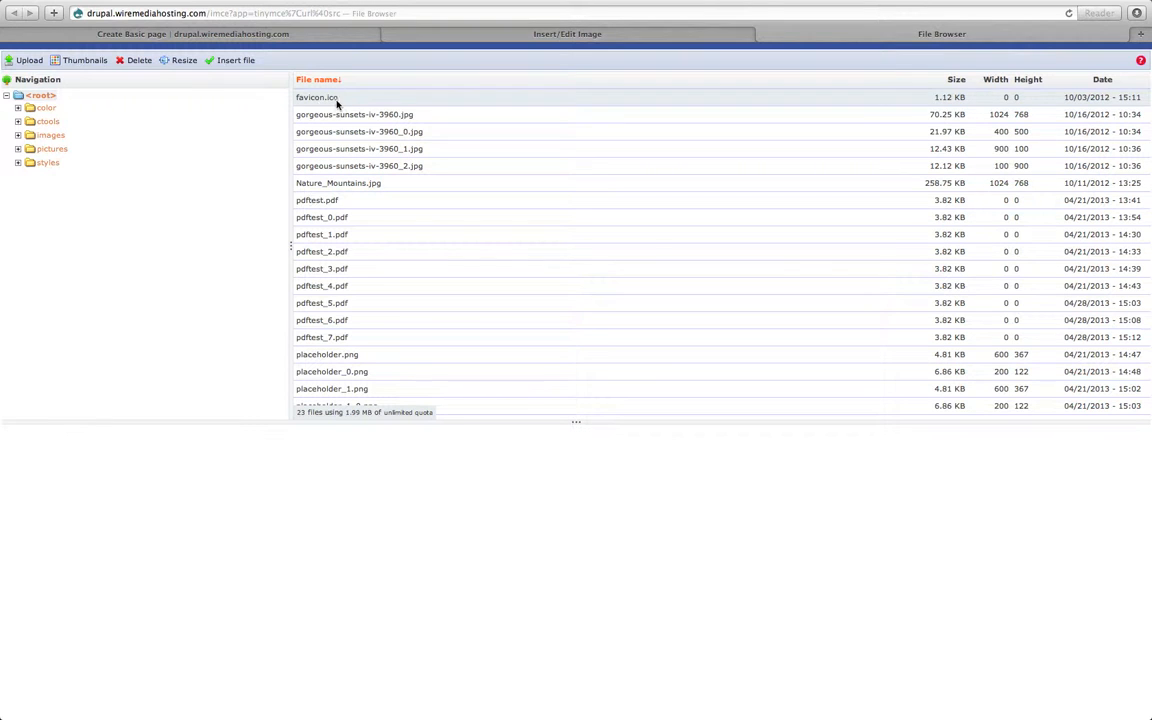
{"action": "left_click", "coordinate": [29, 61]}
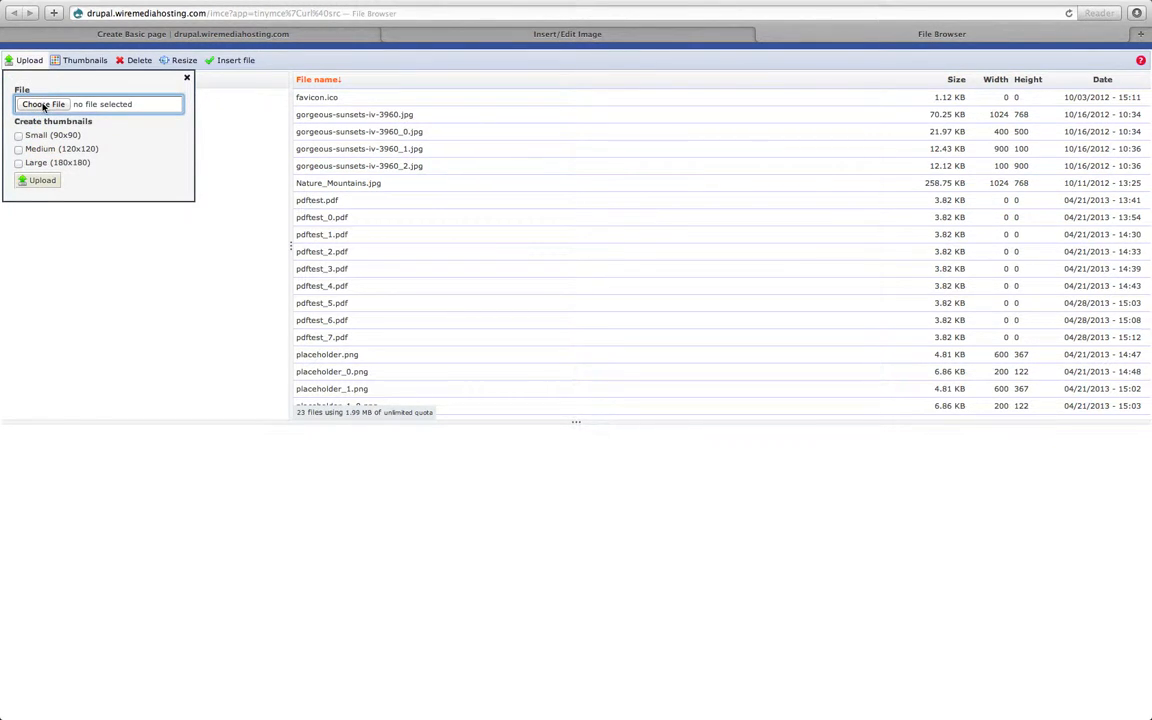
{"action": "left_click", "coordinate": [43, 105]}
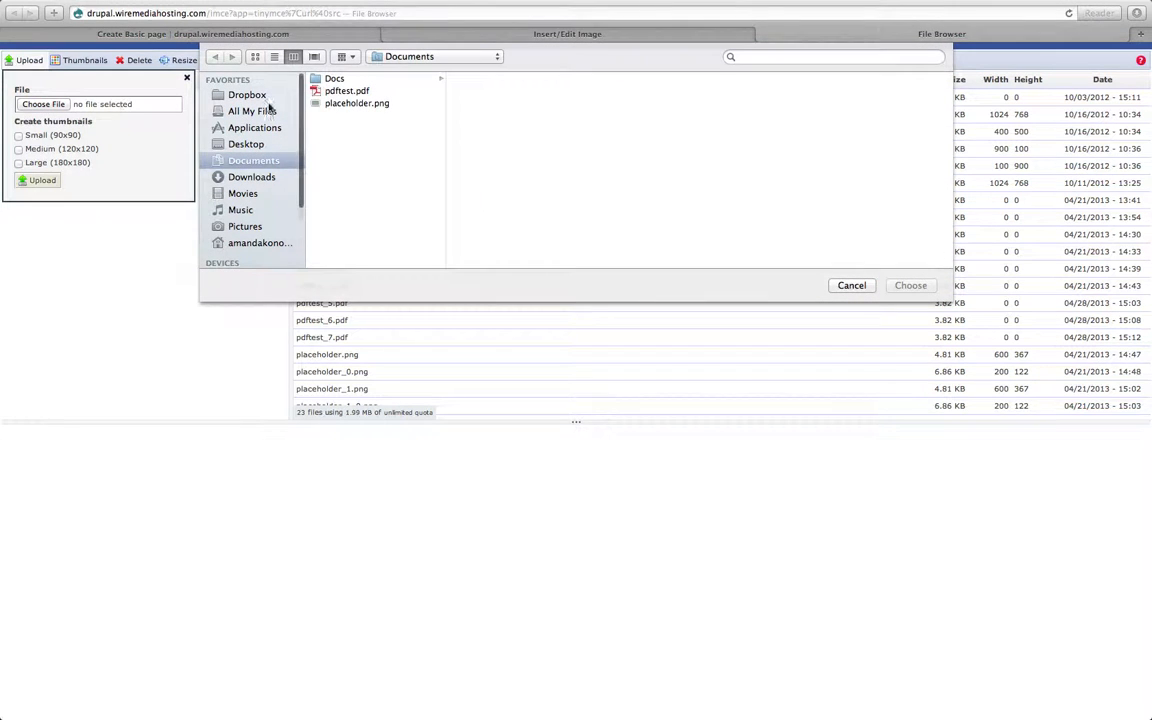
{"action": "left_click", "coordinate": [355, 104]}
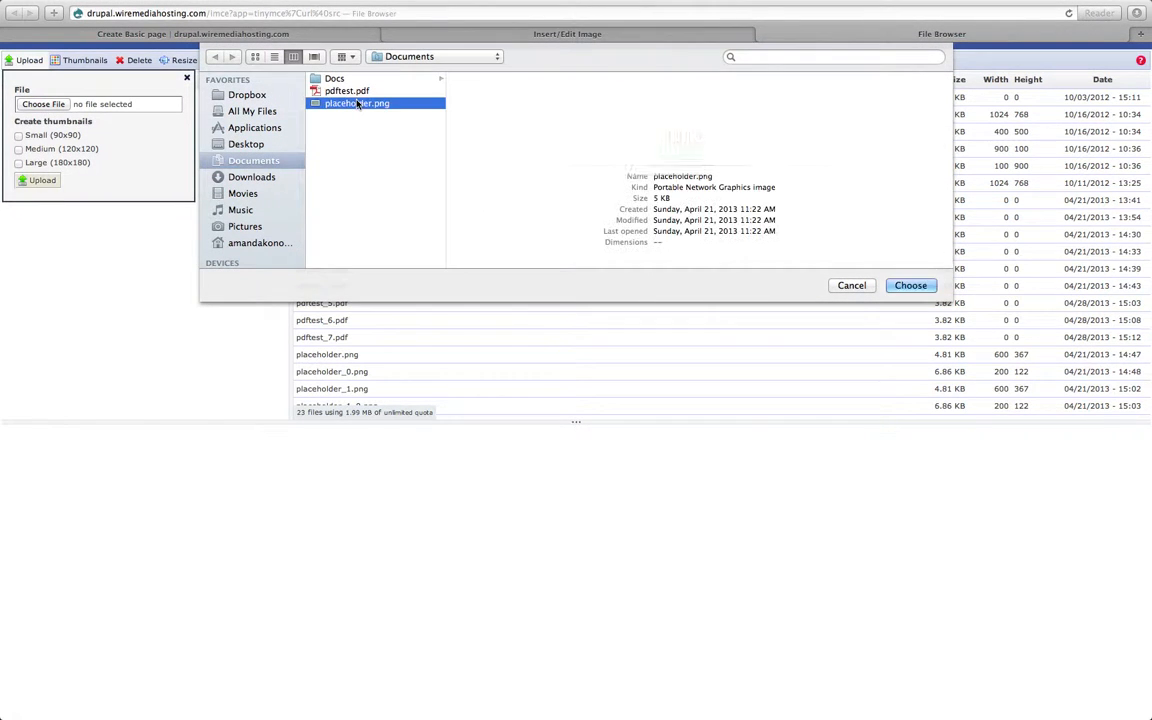
{"action": "left_click", "coordinate": [908, 285]}
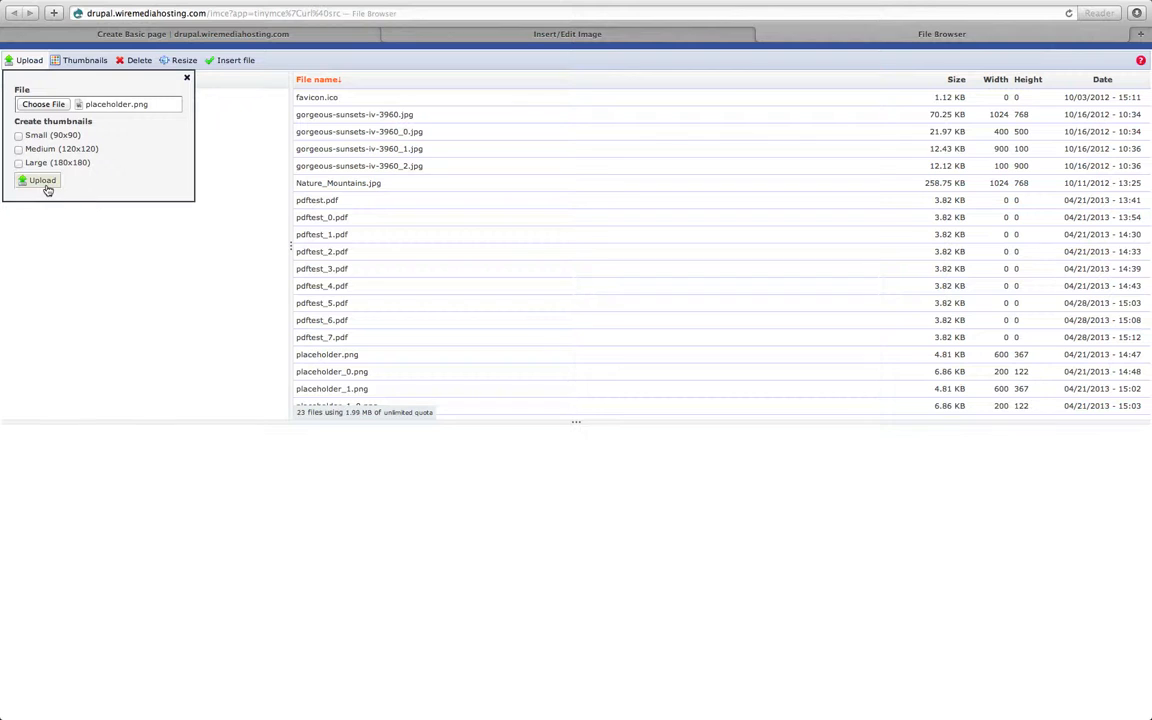
{"action": "left_click", "coordinate": [46, 186]}
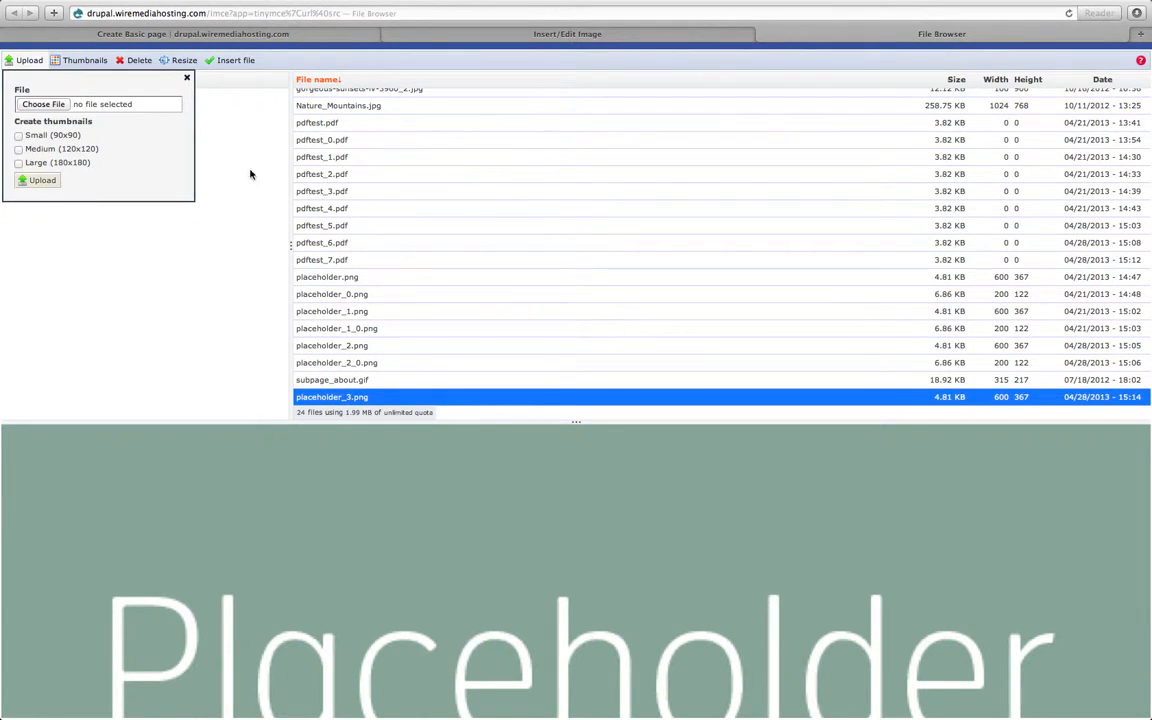
Resize the uploaded placeholder image to 200 x 122 as a new image.
{"action": "left_click", "coordinate": [184, 61]}
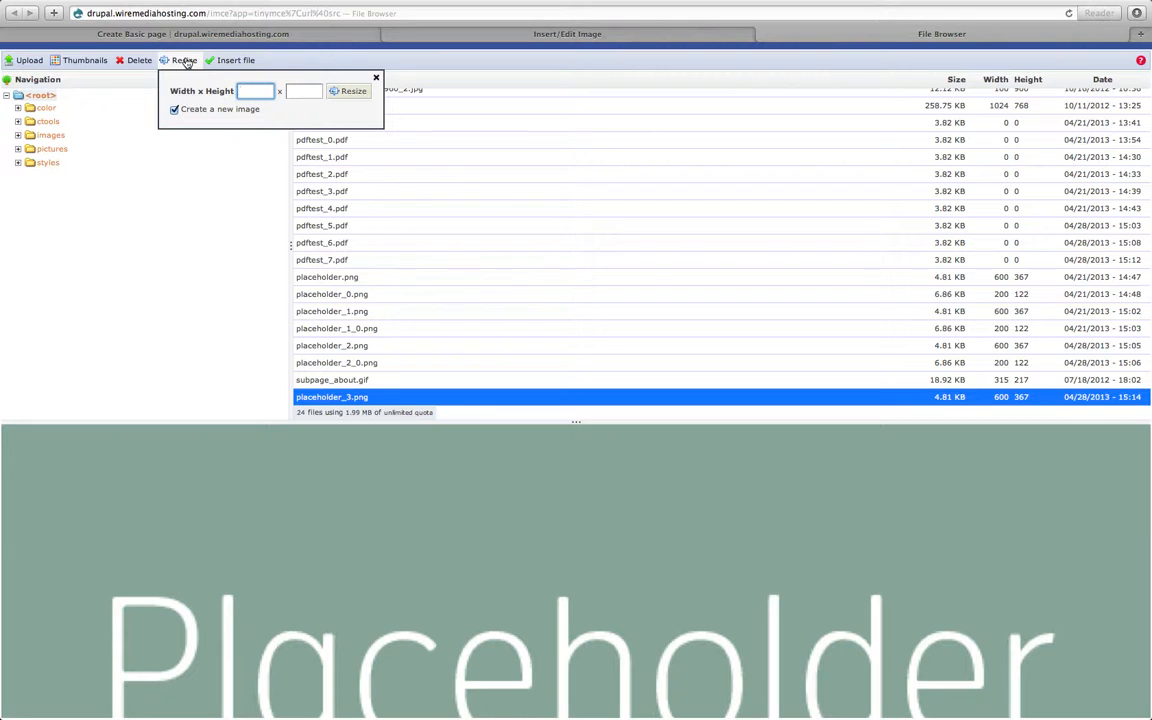
{"action": "type", "text": "200"}
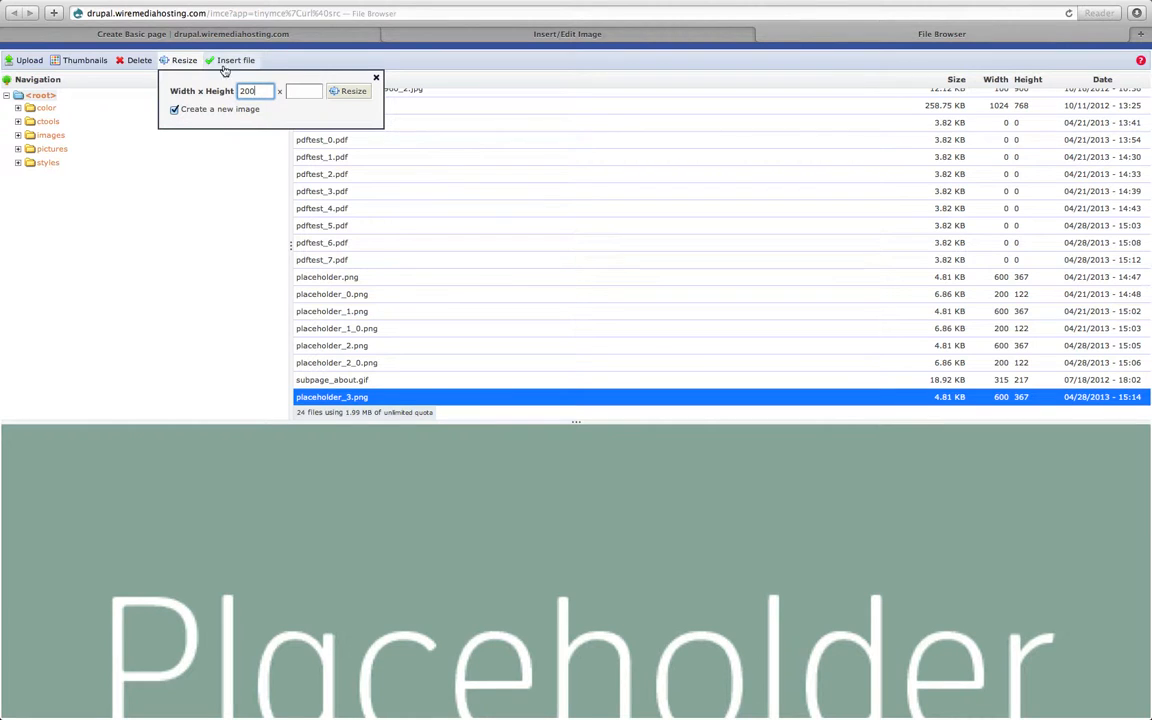
{"action": "left_click", "coordinate": [300, 91]}
{"action": "type", "text": "122"}
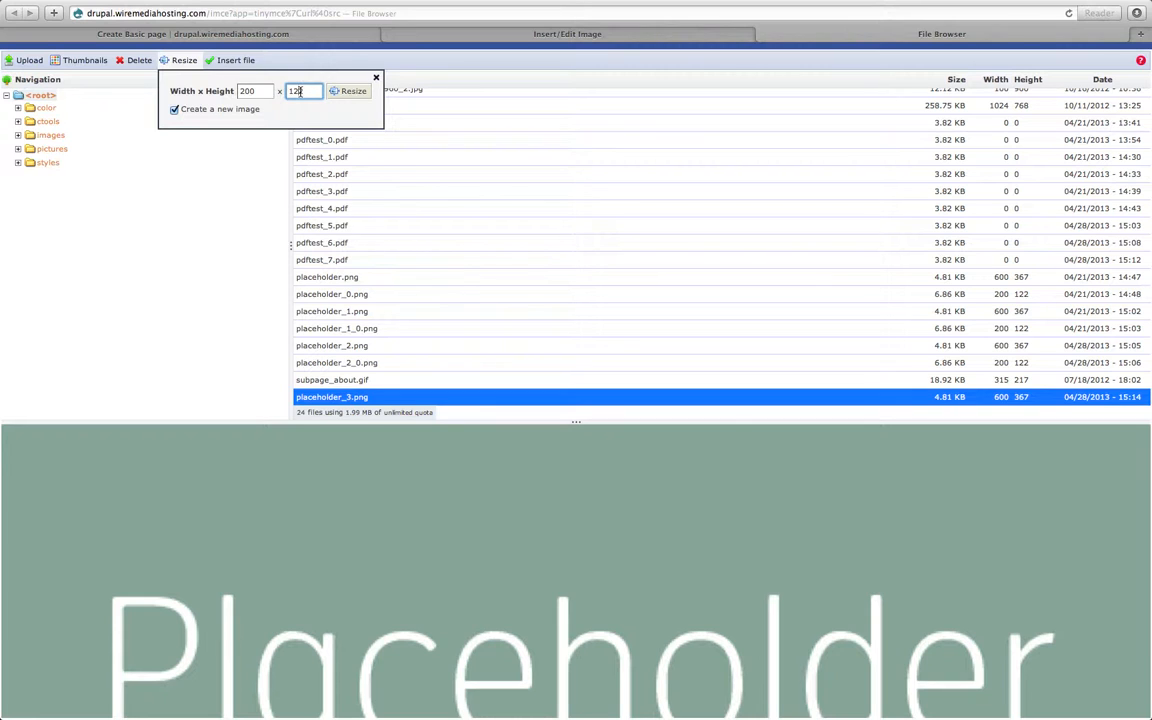
{"action": "left_click", "coordinate": [347, 93]}
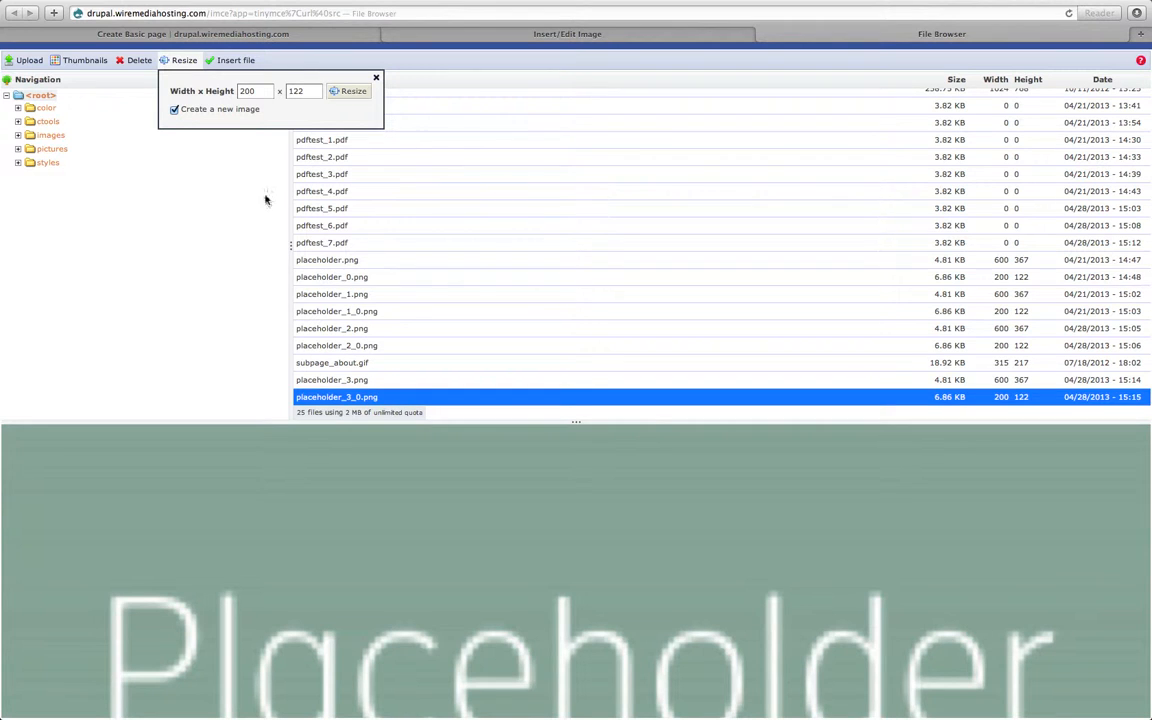
Insert the resized image with description "placeholder", Left alignment and horizontal space 1.
{"action": "left_click", "coordinate": [236, 60]}
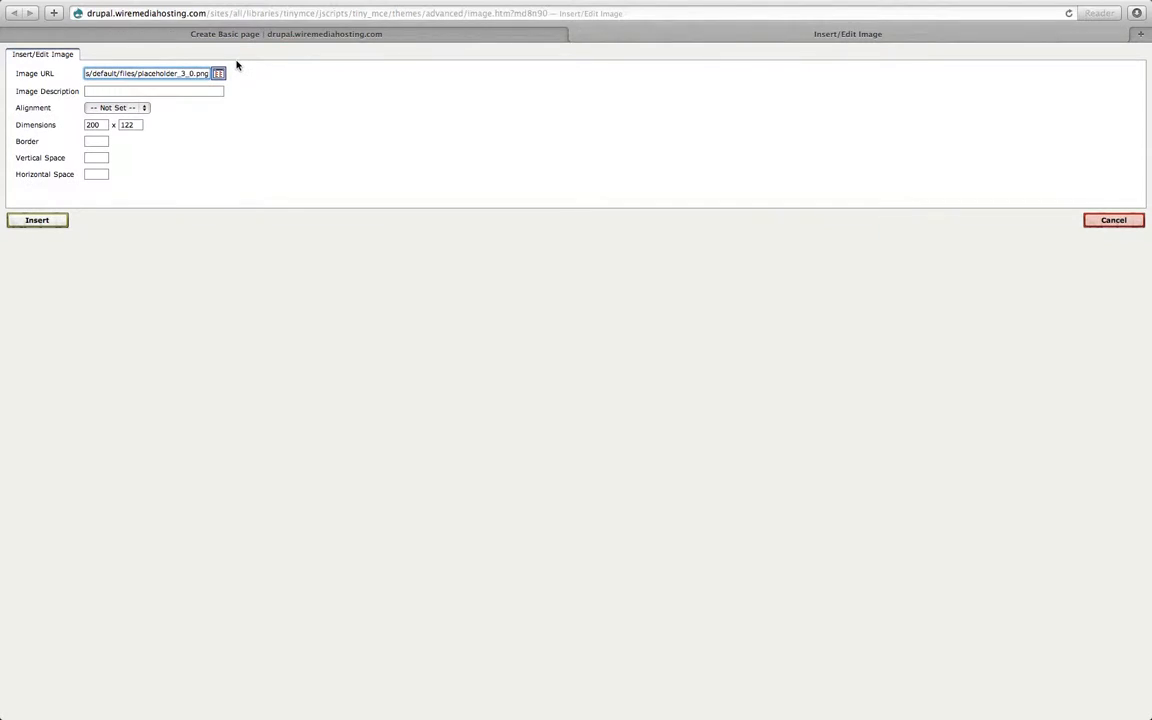
{"action": "left_click", "coordinate": [163, 91]}
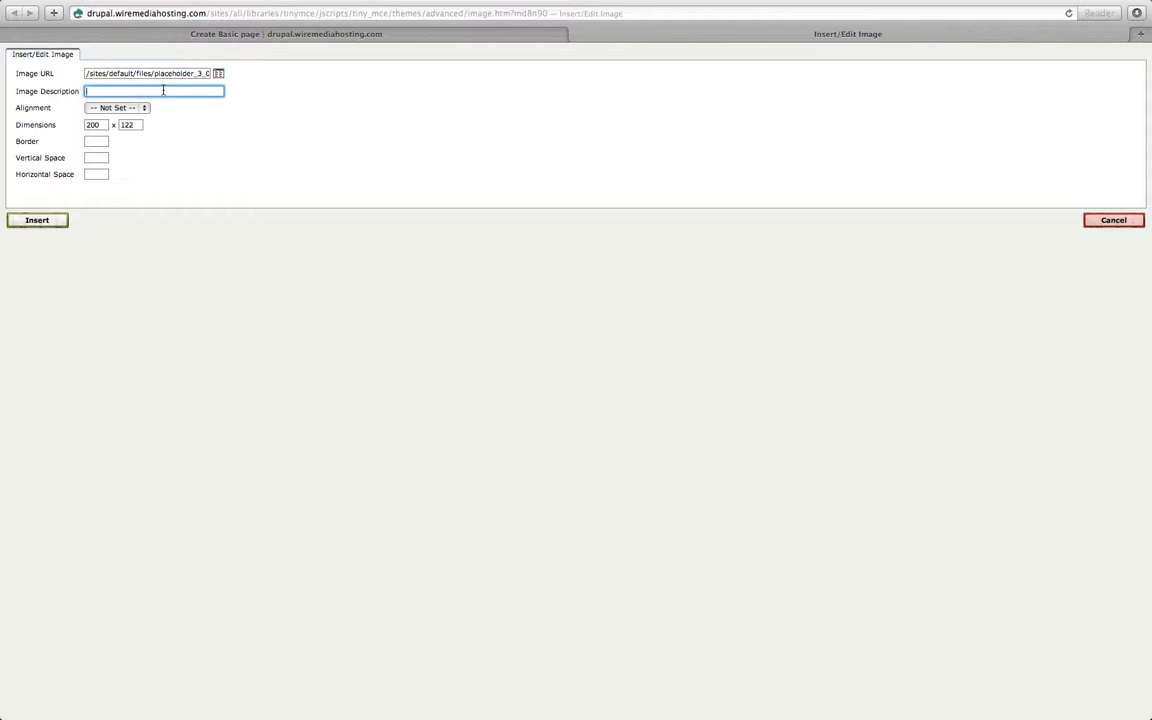
{"action": "type", "text": "placeholder"}
{"action": "left_click", "coordinate": [146, 108]}
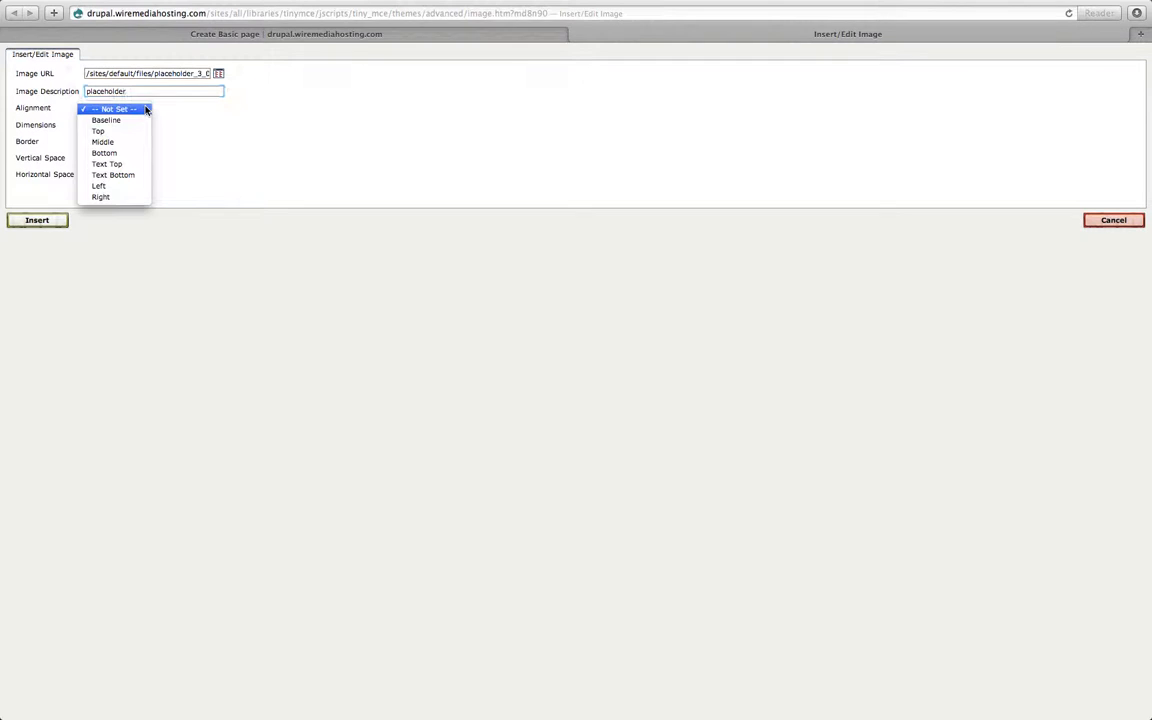
{"action": "left_click", "coordinate": [123, 187]}
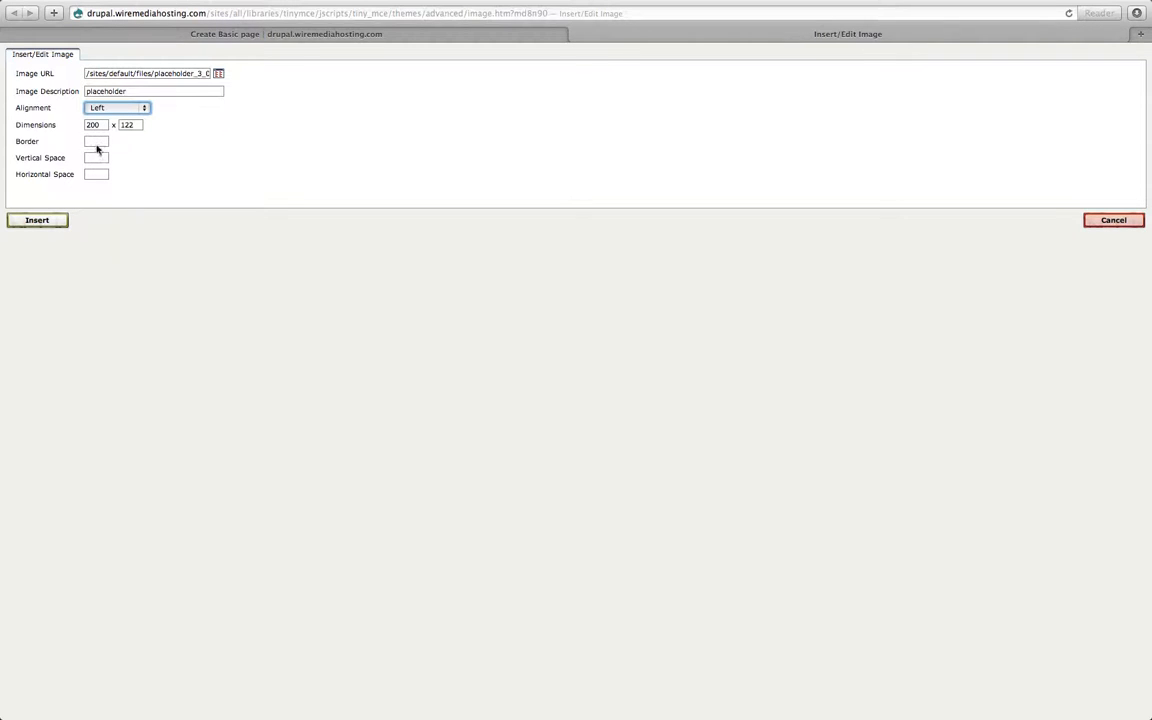
{"action": "left_click", "coordinate": [91, 173]}
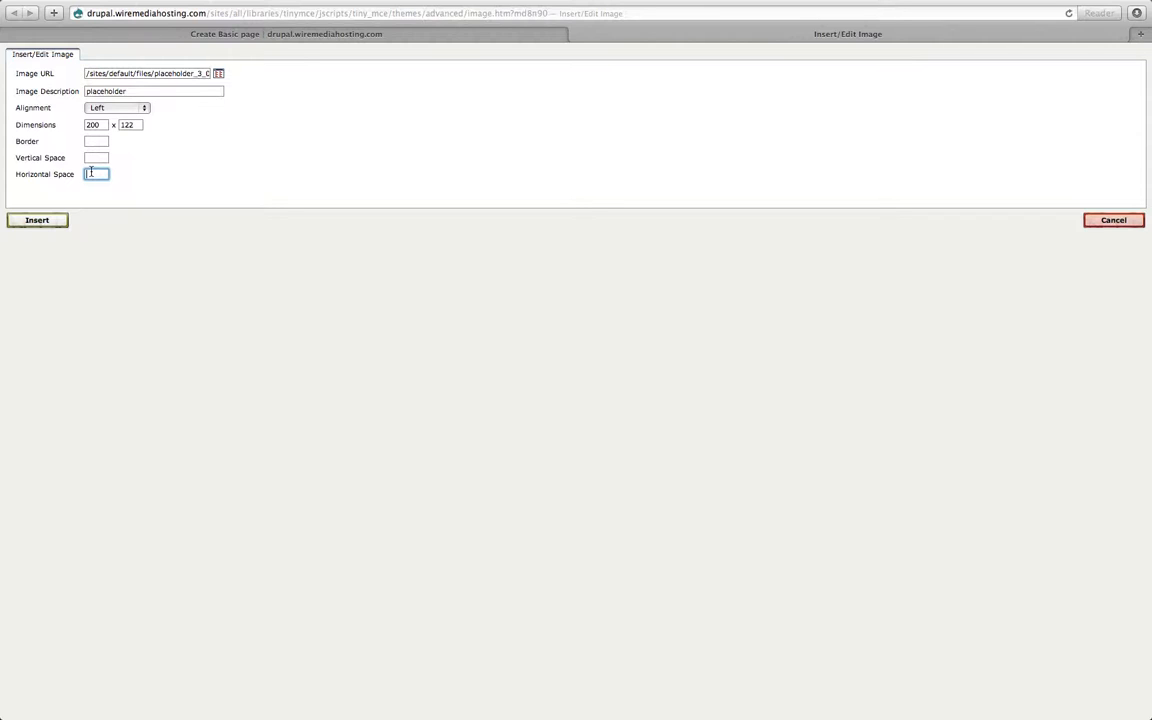
{"action": "type", "text": "10"}
{"action": "left_click", "coordinate": [37, 220]}
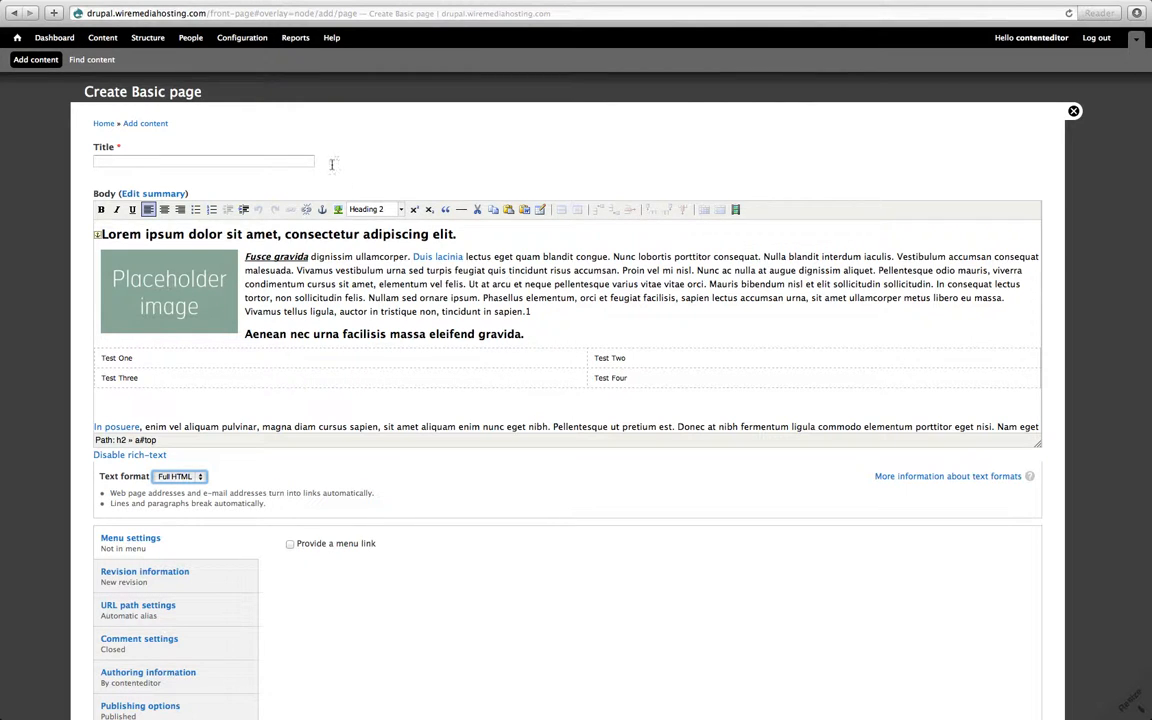
Title the page "Test Page" and save it.
{"action": "left_click", "coordinate": [292, 161]}
{"action": "type", "text": "Test Page"}
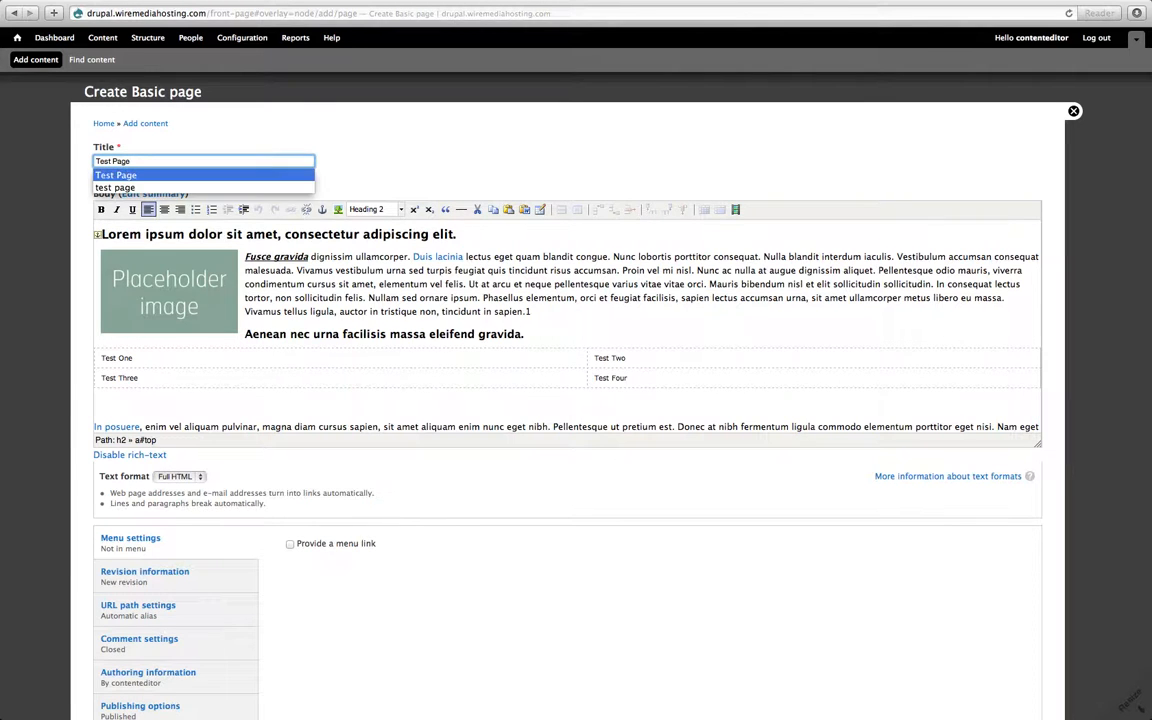
{"action": "scroll", "coordinate": [290, 419], "scroll_direction": "down", "scroll_amount": 5}
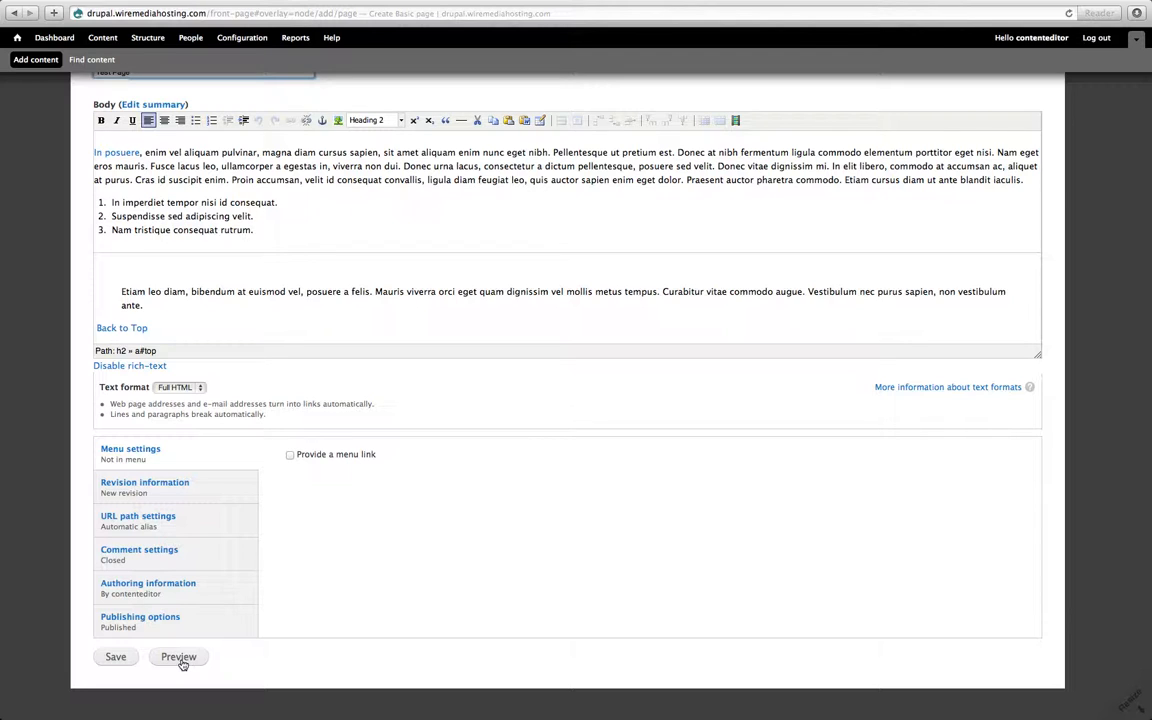
{"action": "left_click", "coordinate": [117, 657]}
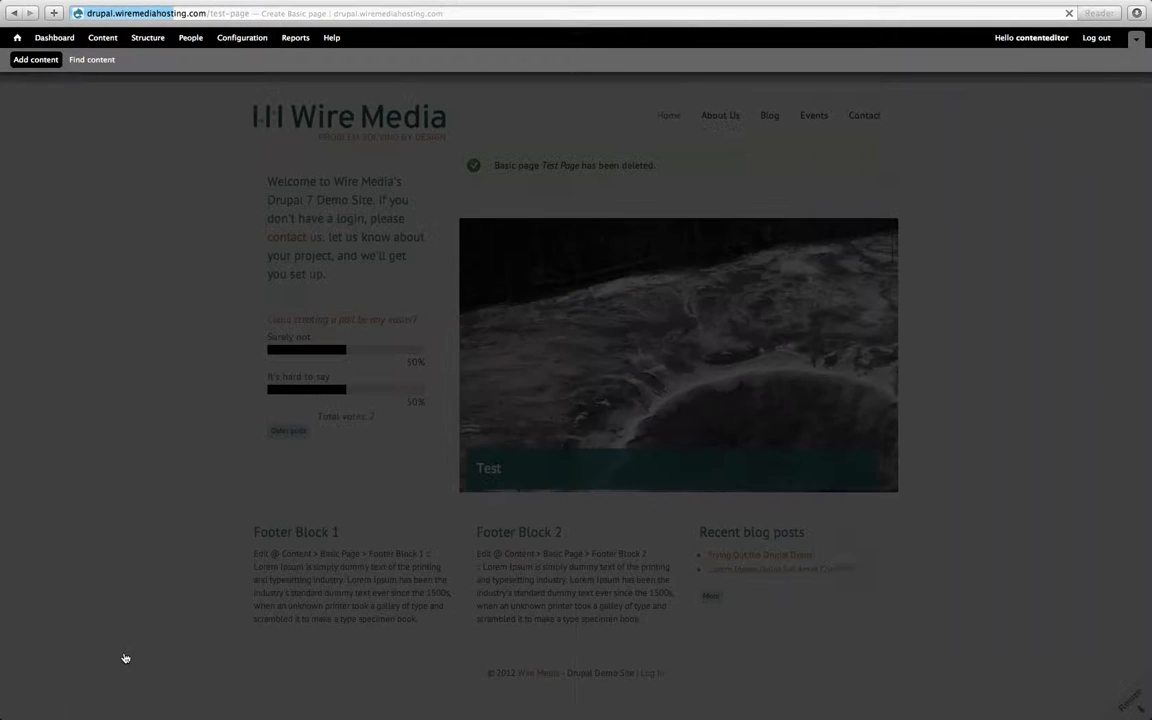